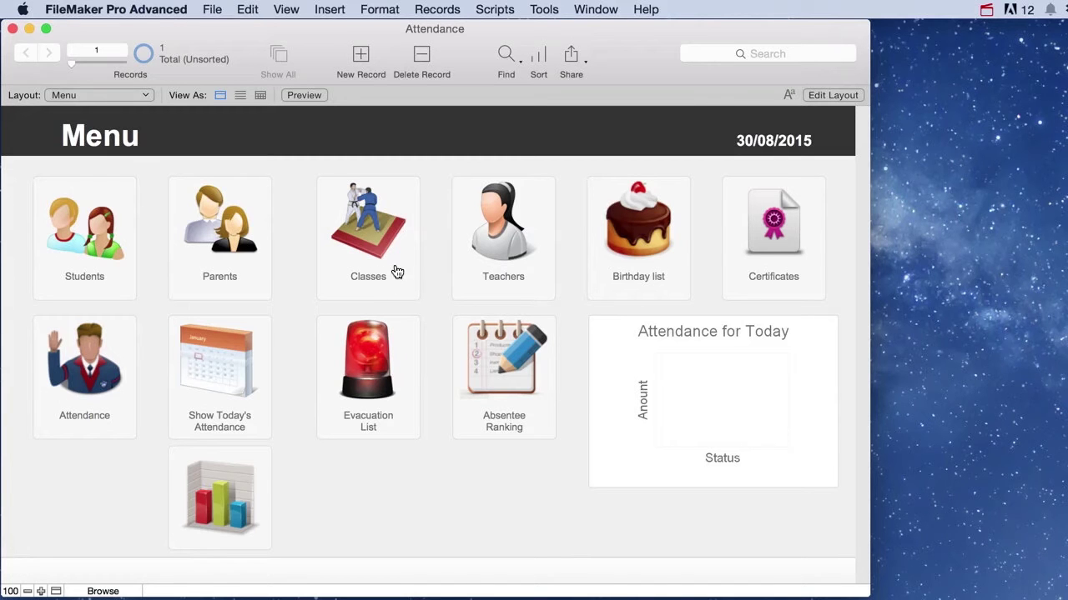
# Browse the class records grouped by day, view MMA Kids, then return to the main menu
pyautogui.click(369, 264)
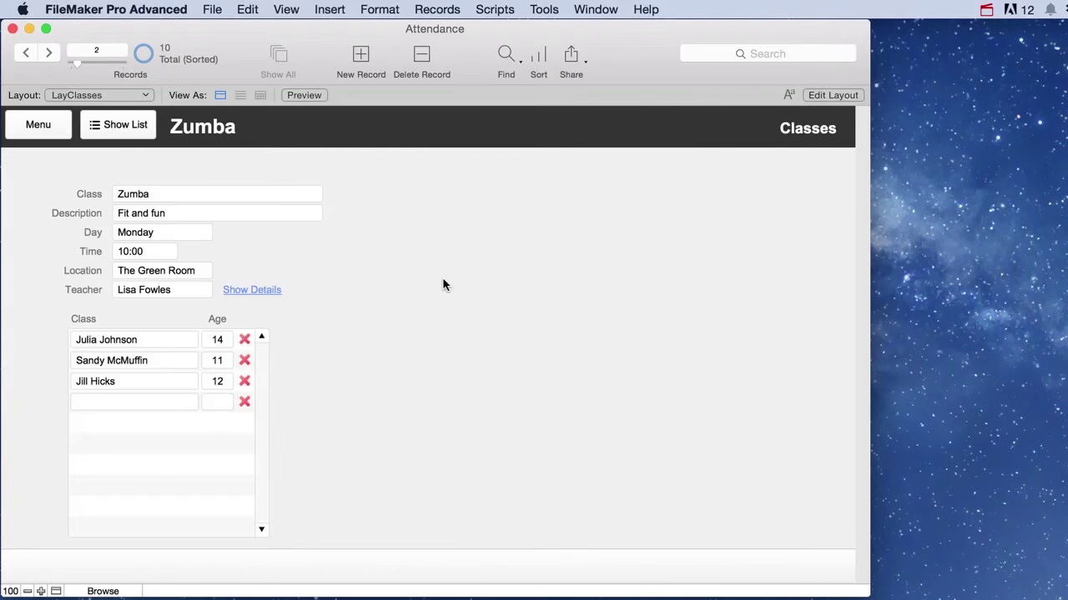
pyautogui.click(115, 125)
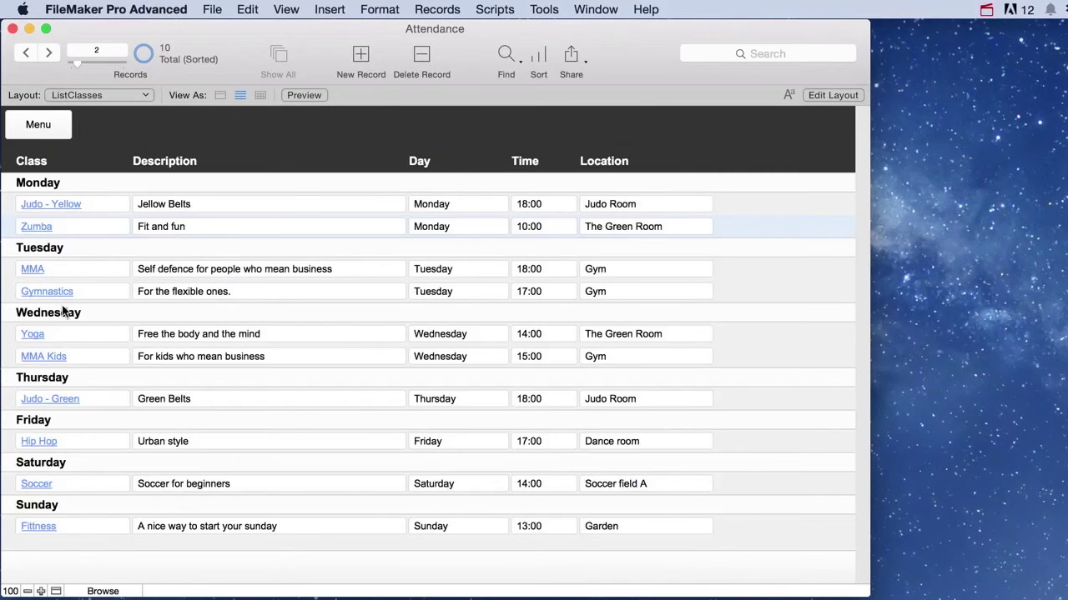
pyautogui.click(39, 356)
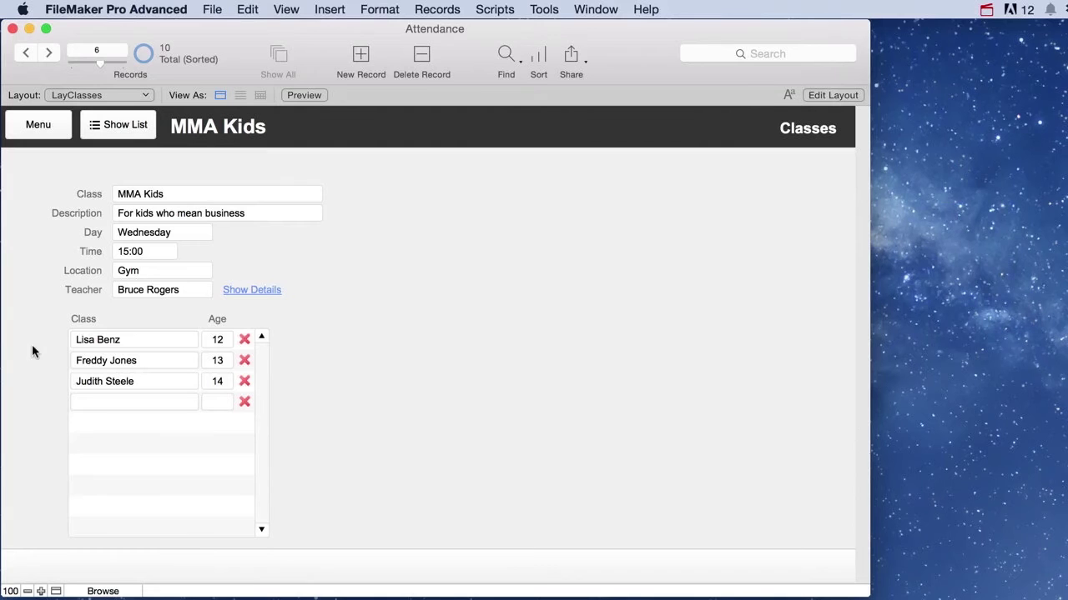
pyautogui.click(34, 128)
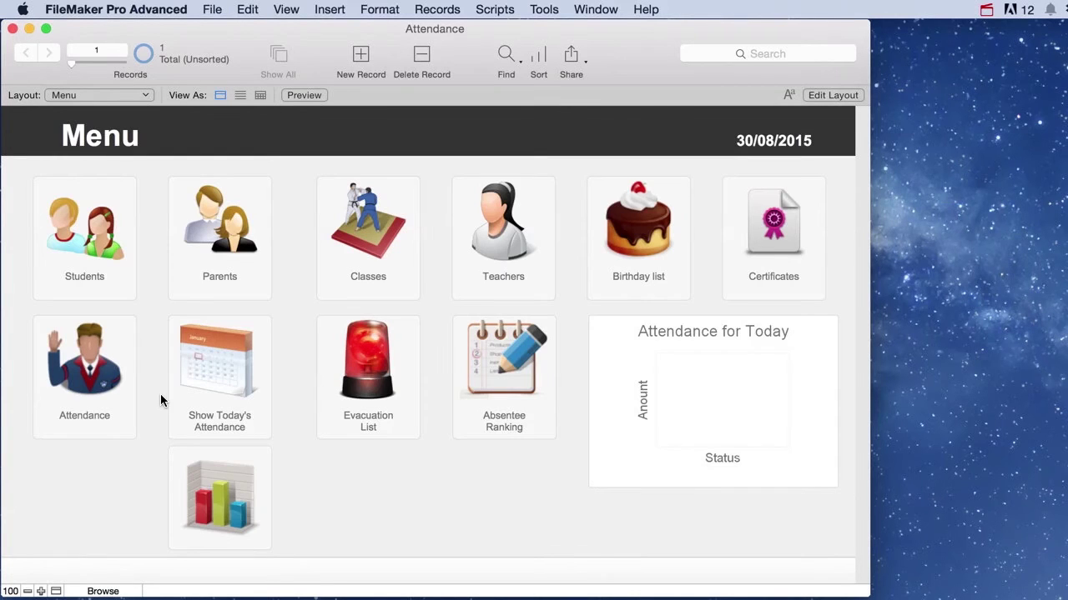
# Create today's attendance record for the Fittness class and add its students
pyautogui.click(75, 372)
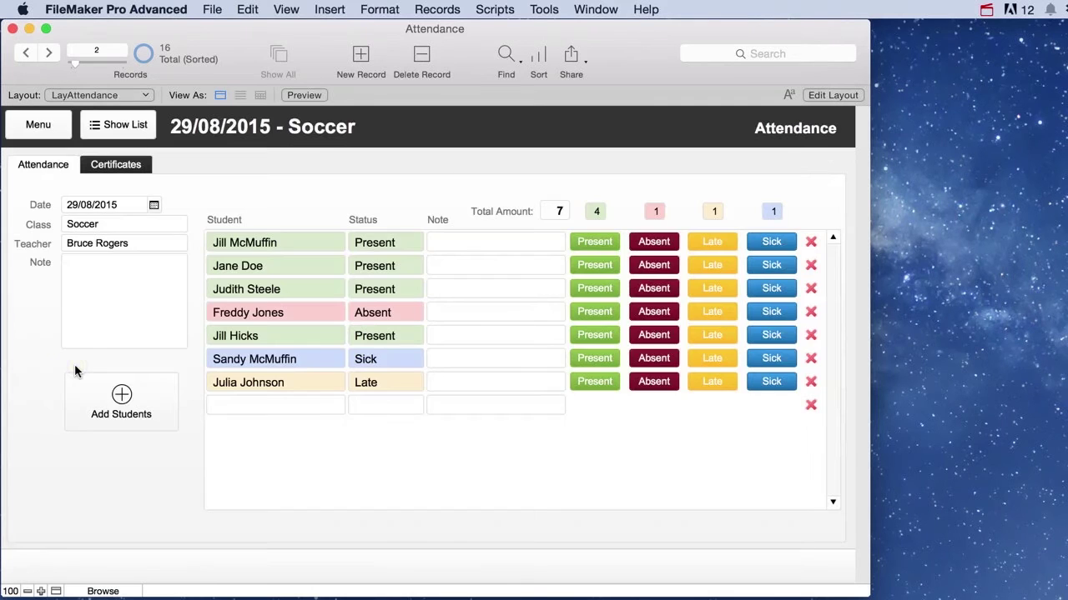
pyautogui.click(361, 57)
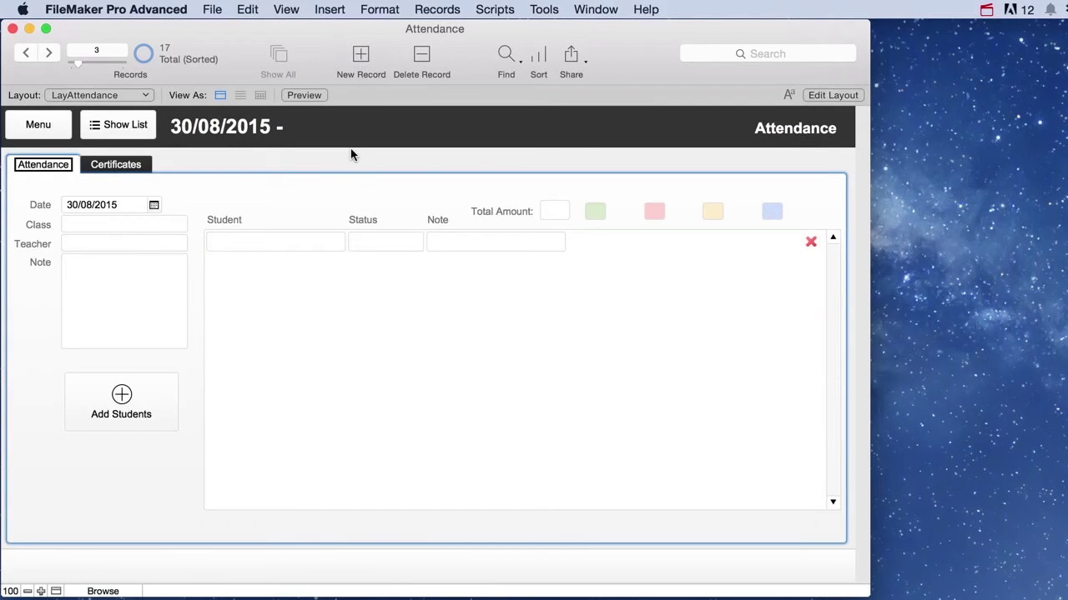
pyautogui.click(84, 225)
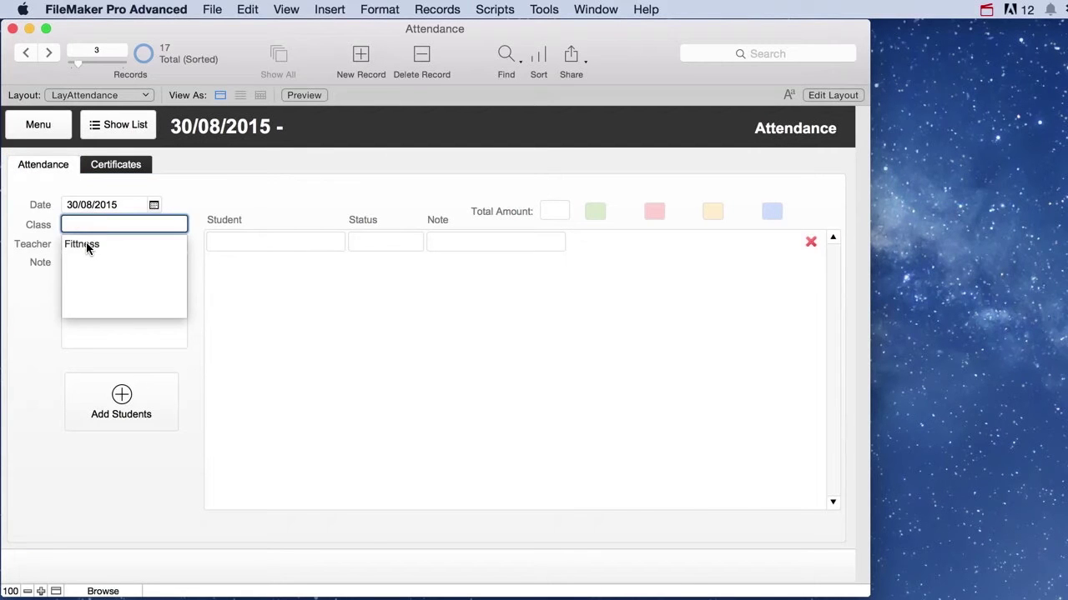
pyautogui.click(86, 245)
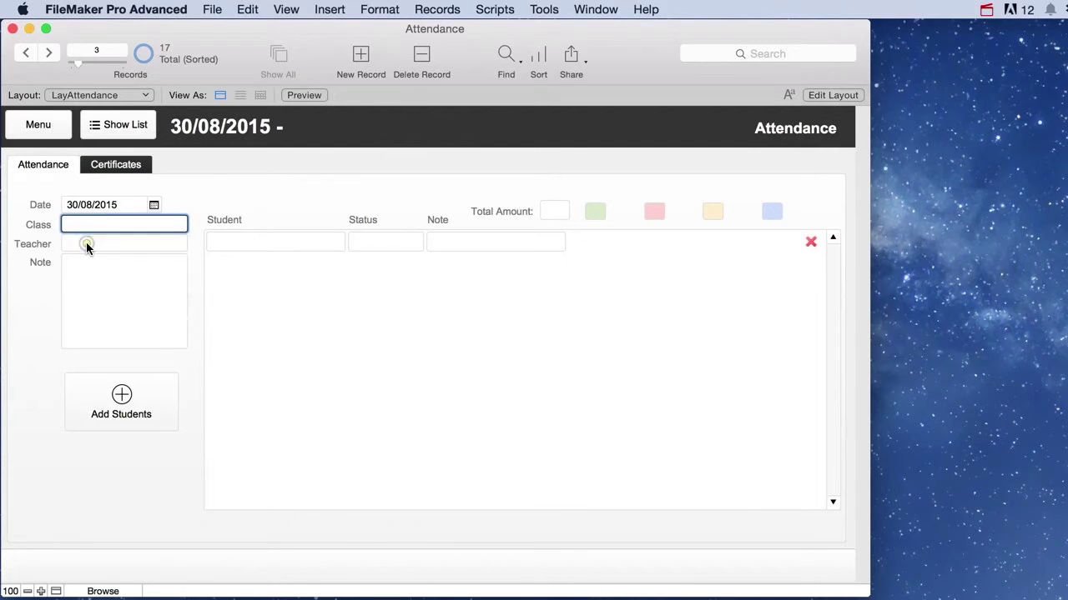
pyautogui.click(35, 388)
pyautogui.click(131, 410)
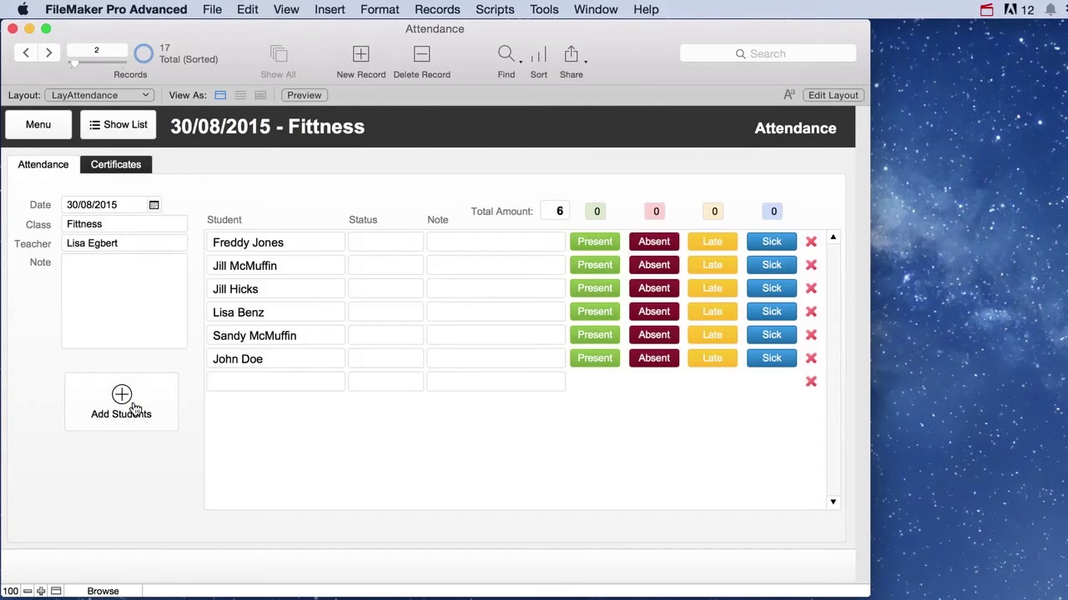
# Mark Freddy, Jill McMuffin and John present, Jill Hicks absent, Lisa late, Sandy sick
pyautogui.click(588, 243)
pyautogui.click(595, 266)
pyautogui.click(650, 289)
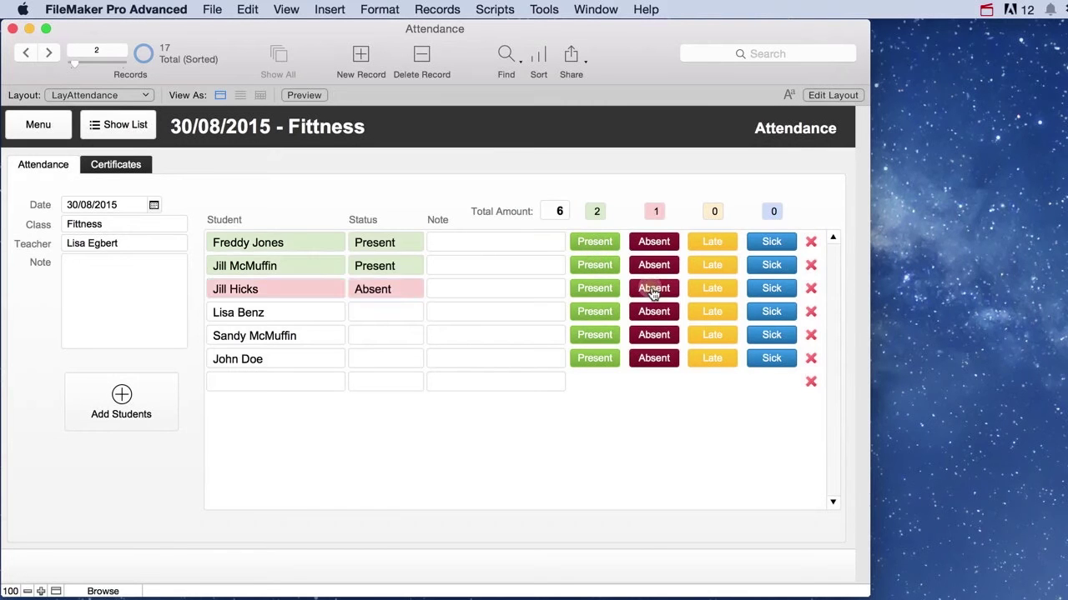
pyautogui.click(710, 312)
pyautogui.click(771, 334)
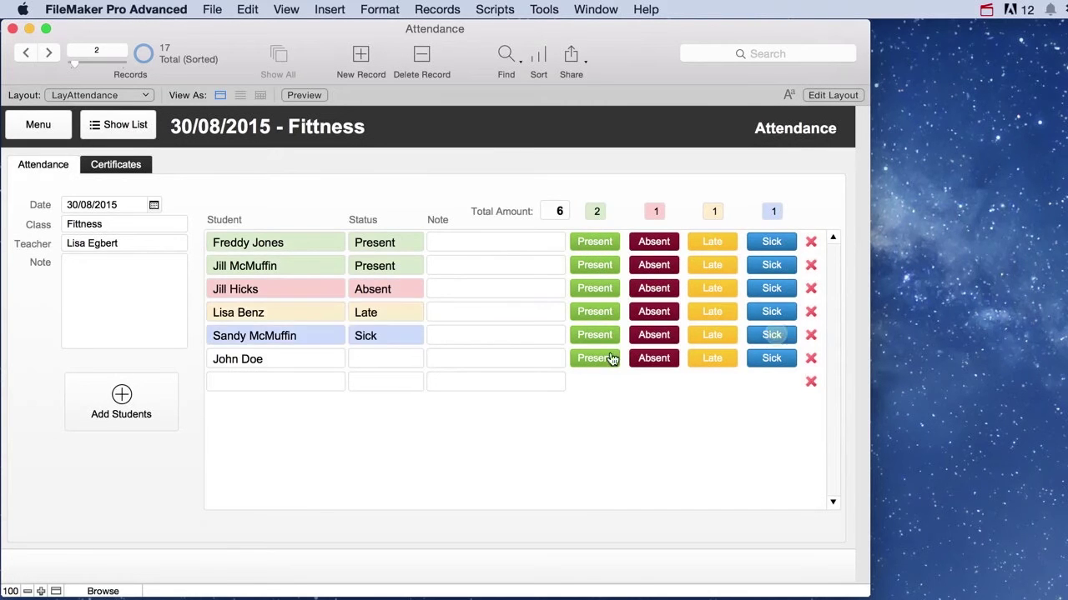
pyautogui.click(589, 359)
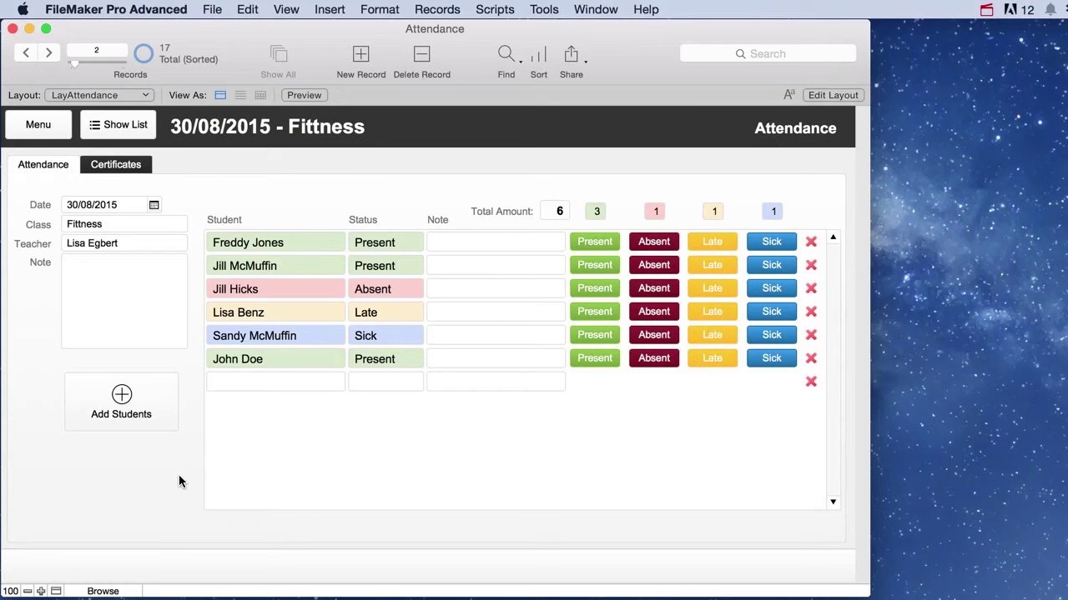
pyautogui.click(118, 164)
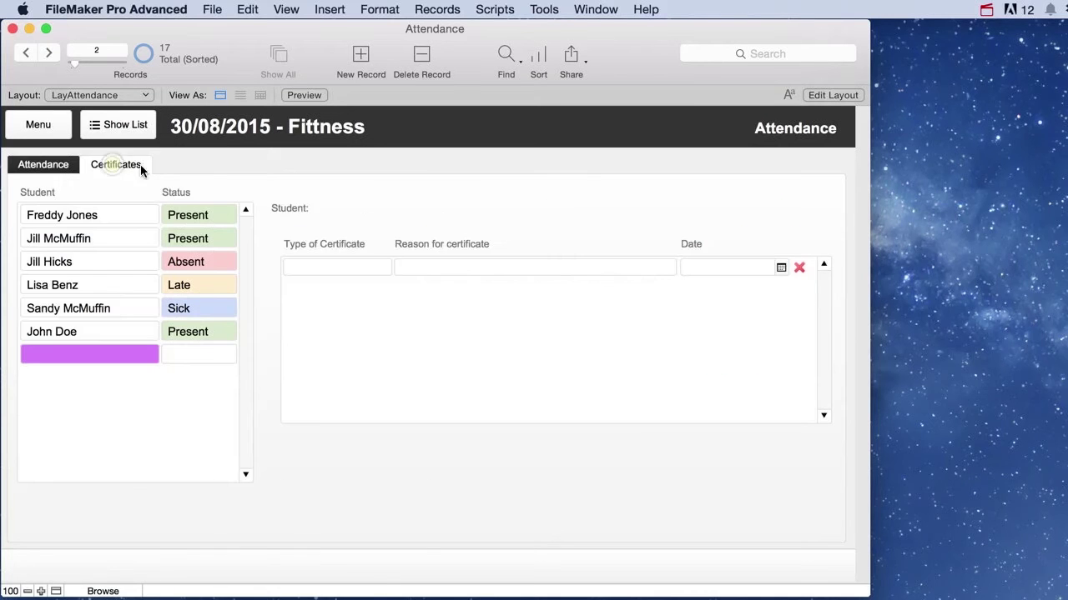
pyautogui.click(62, 217)
pyautogui.click(327, 267)
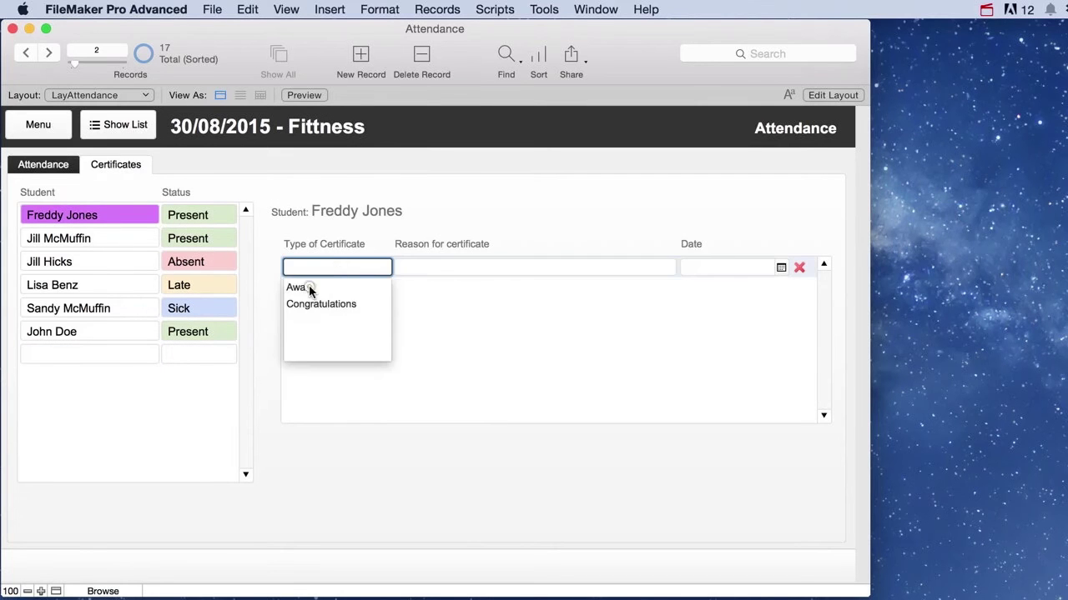
pyautogui.click(309, 289)
pyautogui.write('Awesomness')
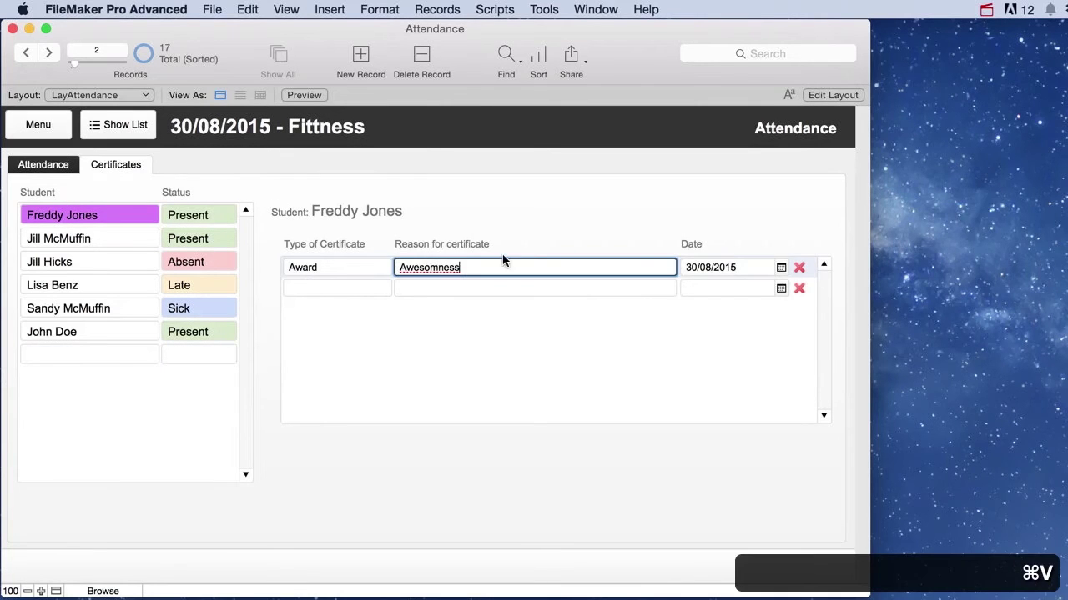
pyautogui.click(544, 233)
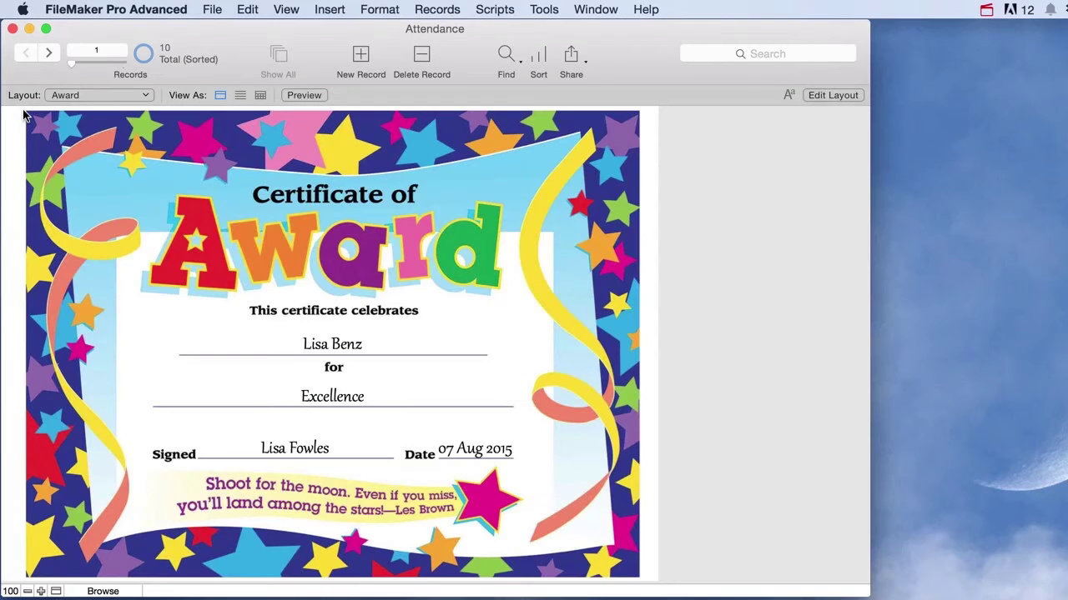
# Switch to the Congratulations layout and step through certificates to Jill McMuffin's
pyautogui.click(98, 97)
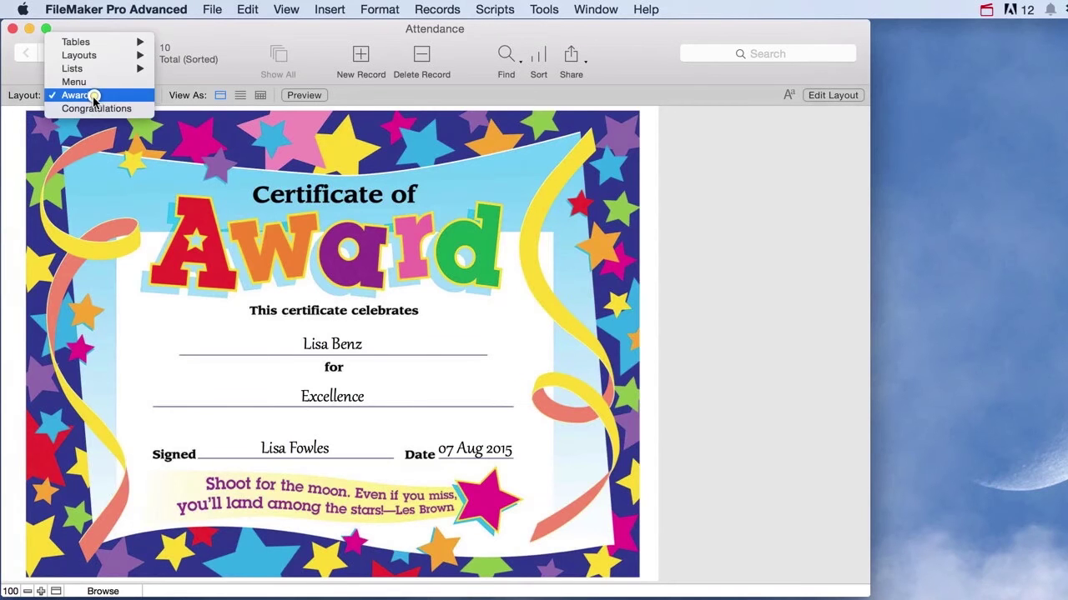
pyautogui.click(92, 109)
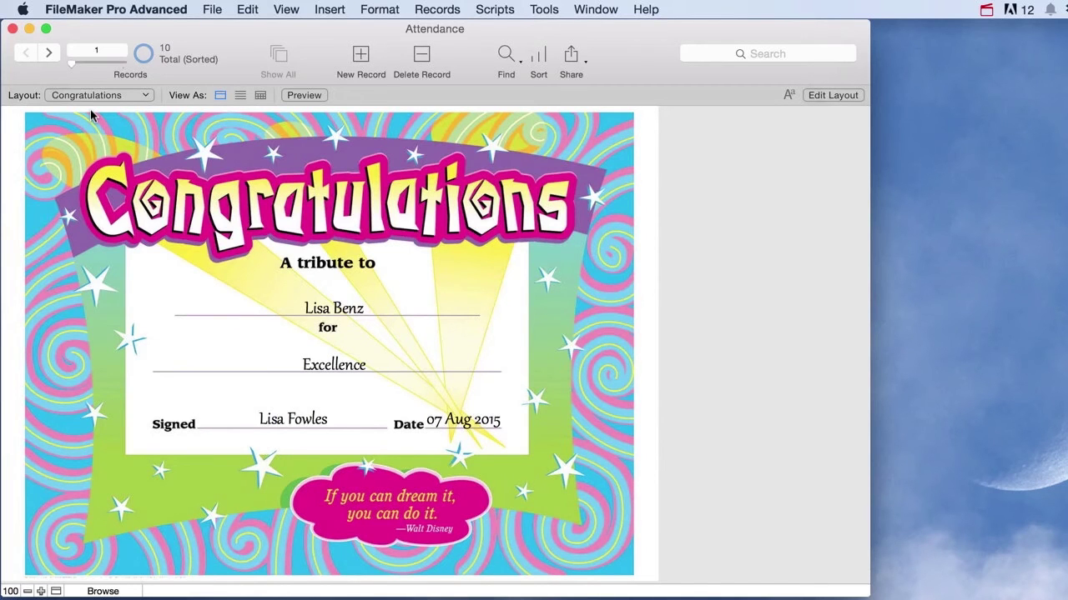
pyautogui.click(52, 55)
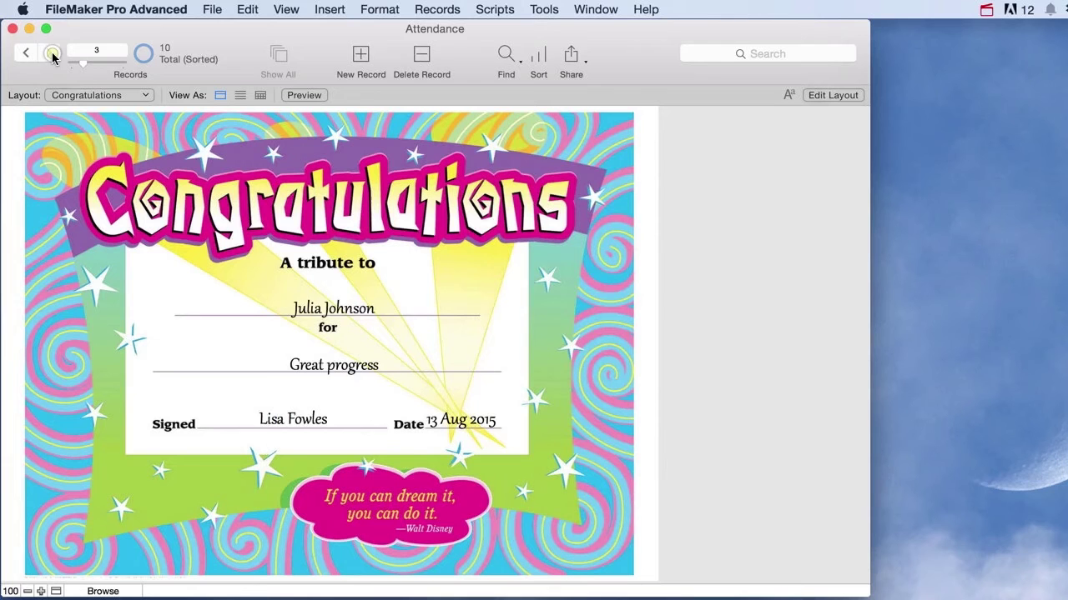
pyautogui.click(52, 56)
pyautogui.click(51, 55)
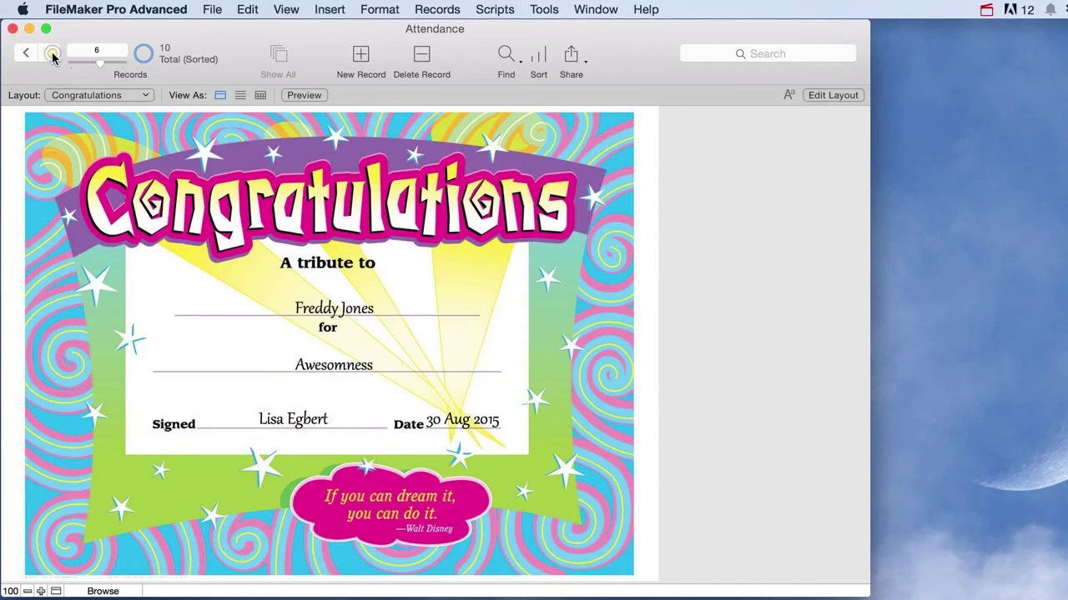
pyautogui.click(52, 55)
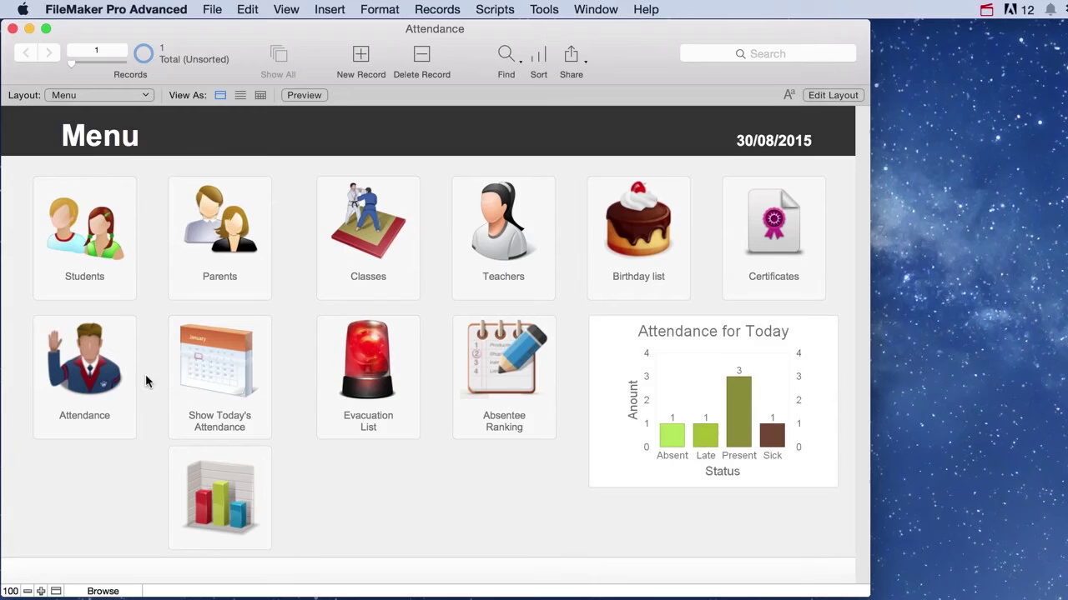
# View the detailed attendance list for 29/08/2015, filter to absentees, then show everyone
pyautogui.click(256, 391)
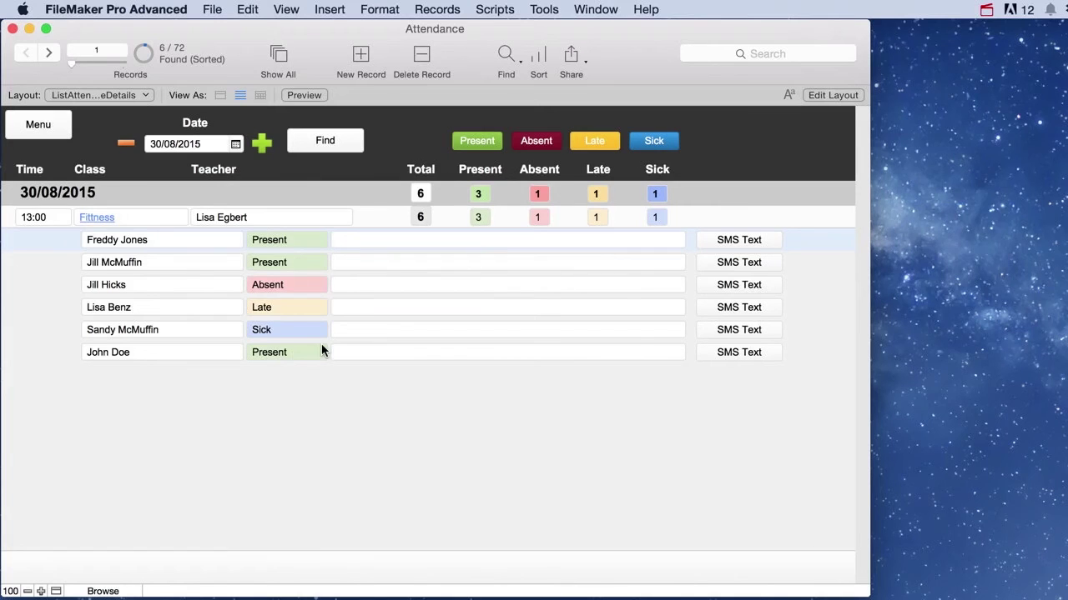
pyautogui.click(126, 144)
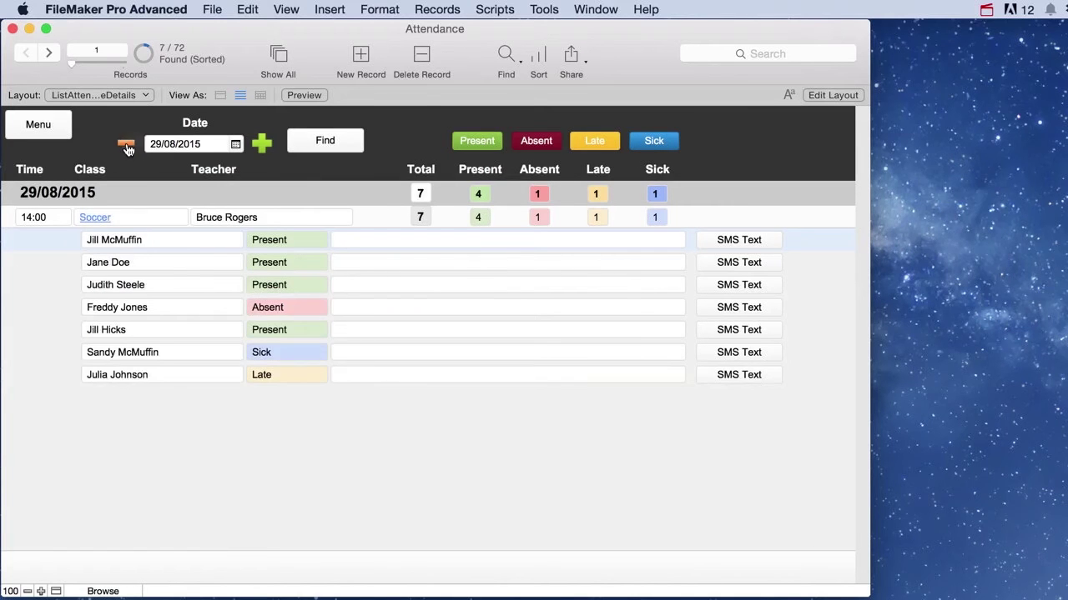
pyautogui.click(555, 148)
pyautogui.click(318, 144)
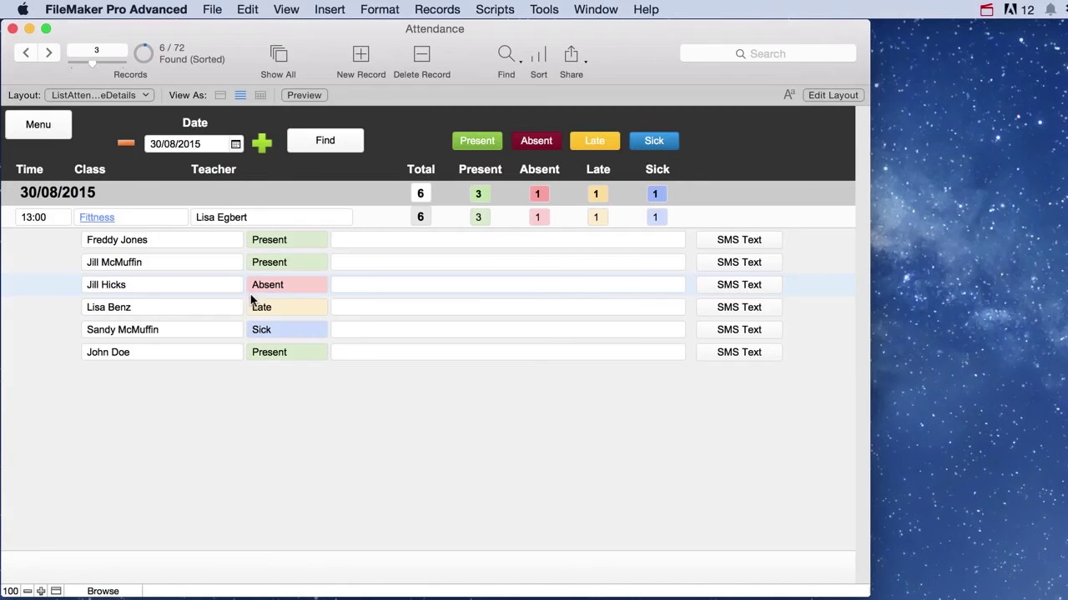
pyautogui.click(753, 285)
pyautogui.click(593, 248)
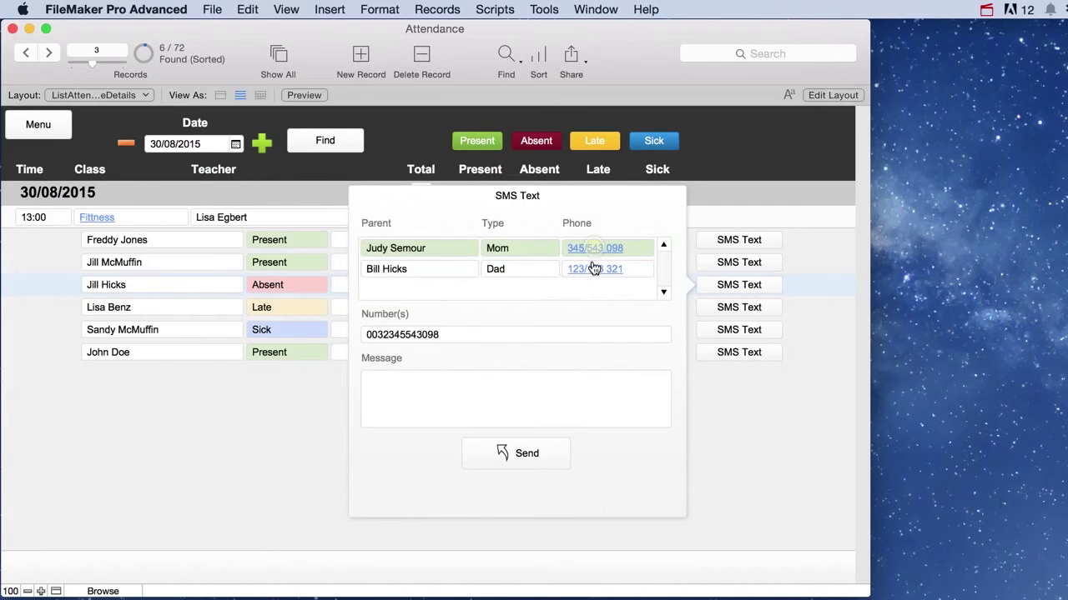
pyautogui.click(594, 268)
pyautogui.click(549, 388)
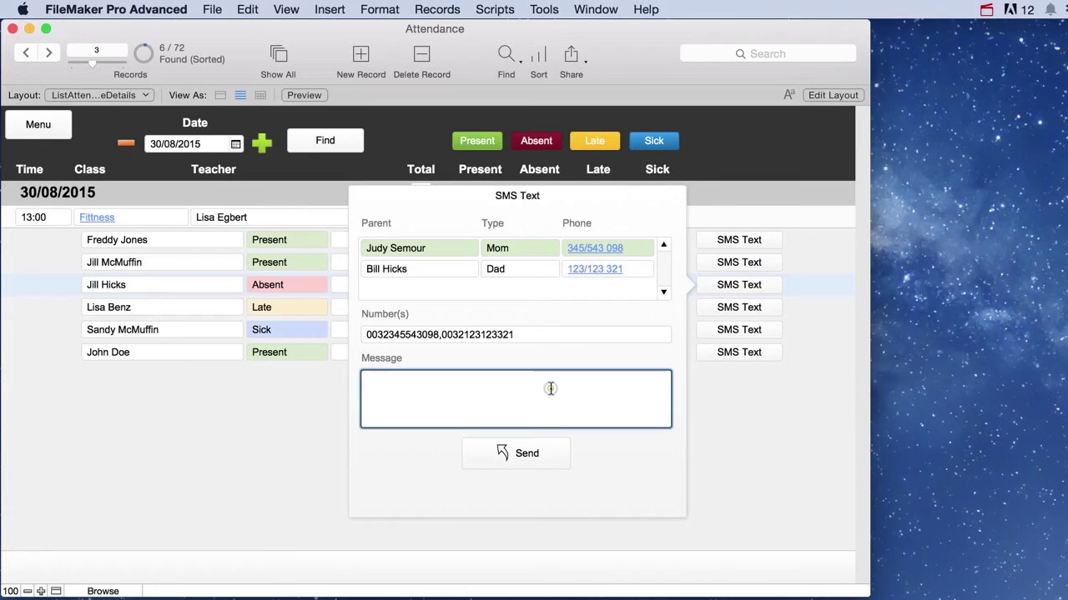
pyautogui.write("Jill hasn't shown up for class. Is she supposed to be here?")
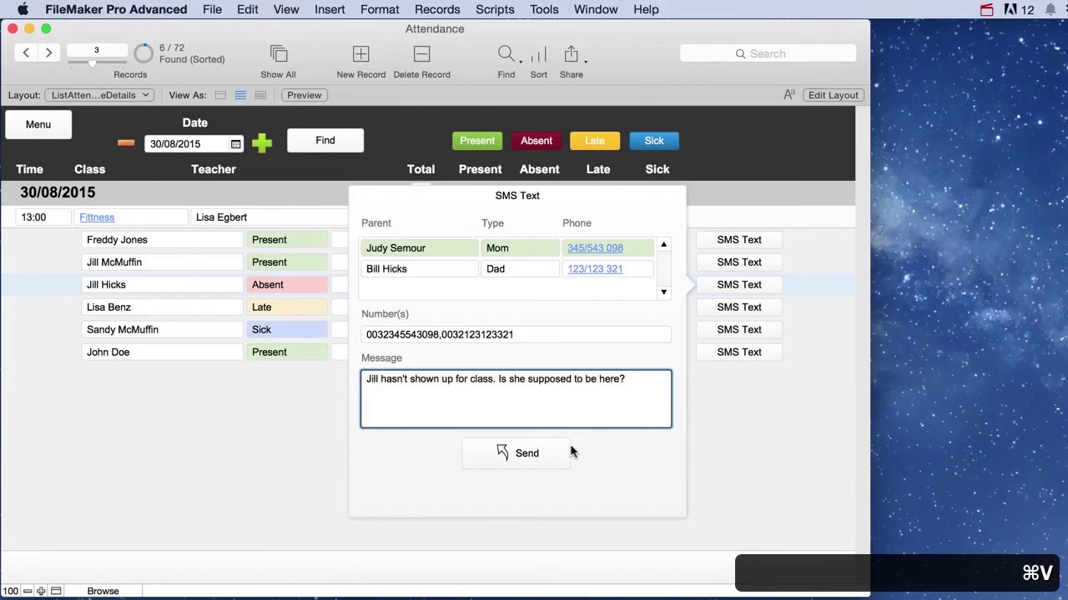
# Send the text, then check off Freddy, Jill McMuffin, Lisa and John on the evacuation list
pyautogui.click(518, 452)
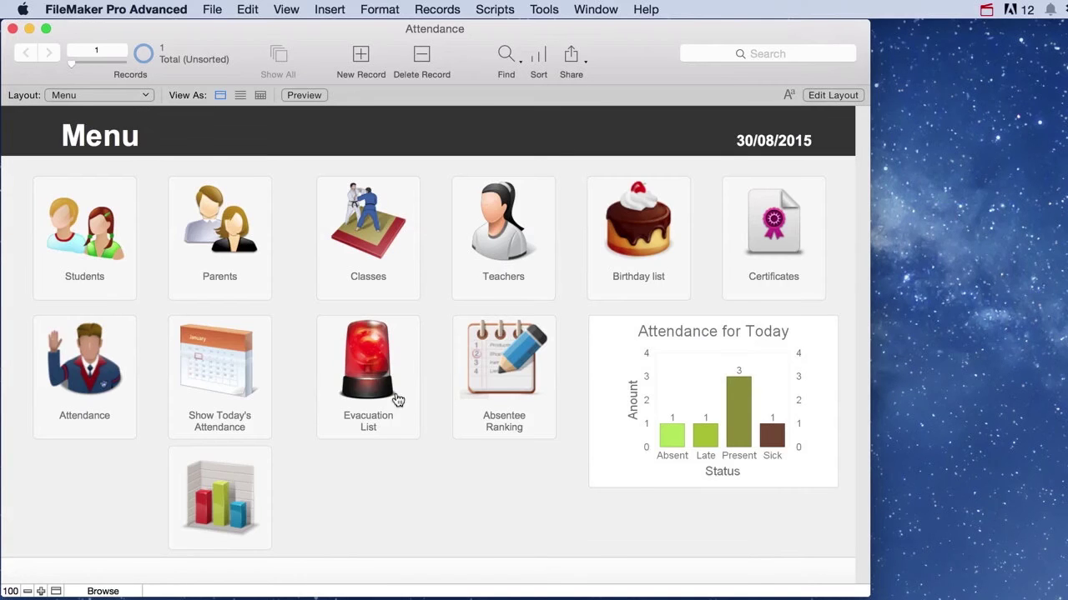
pyautogui.click(374, 372)
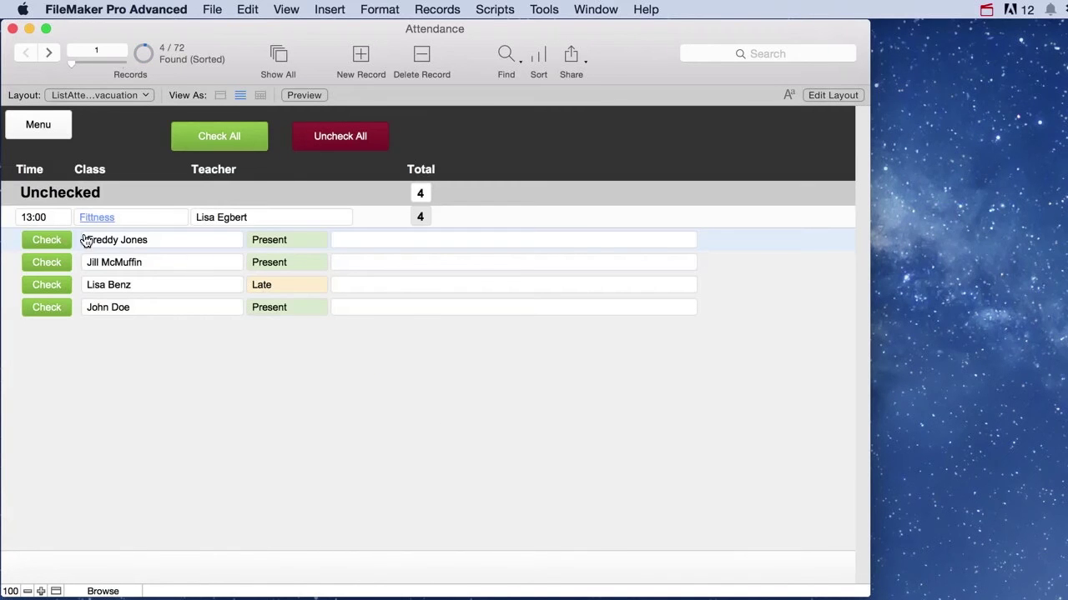
pyautogui.click(44, 241)
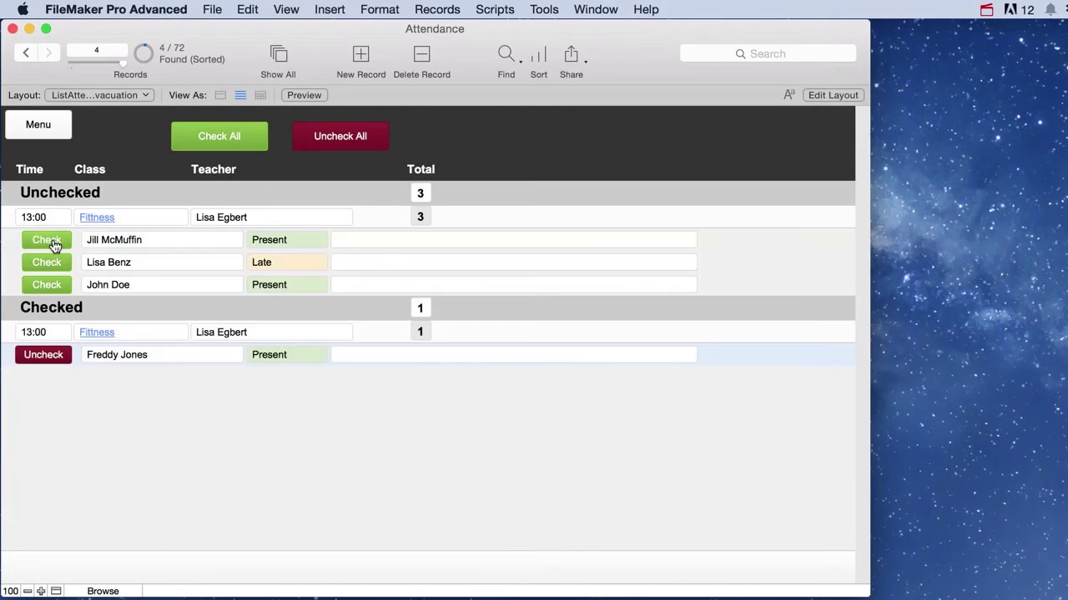
pyautogui.click(52, 241)
pyautogui.click(59, 244)
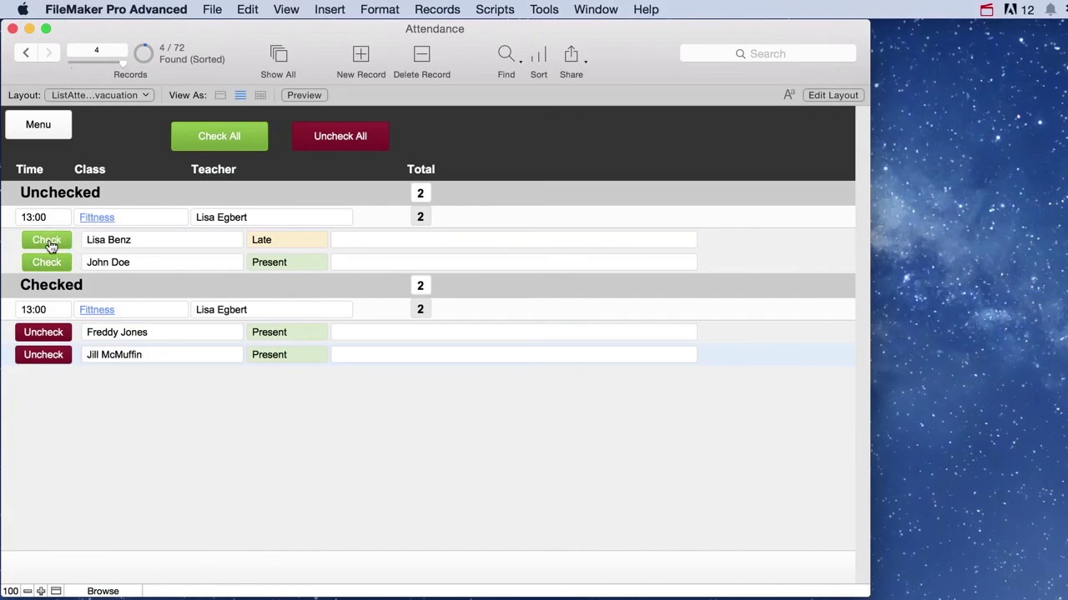
pyautogui.click(48, 241)
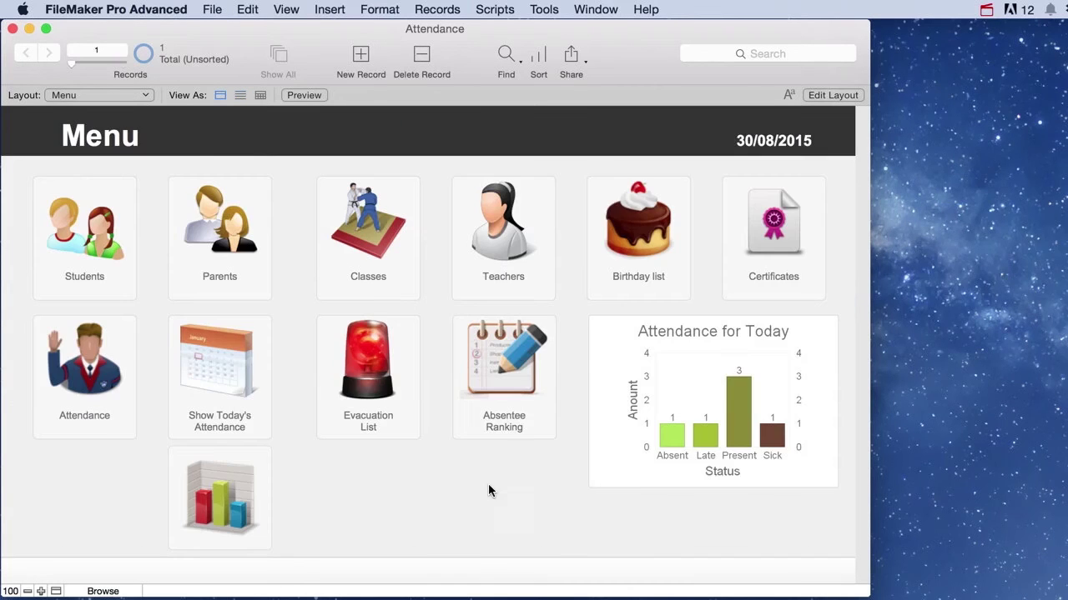
# Open the absentee ranking and sort students by late arrivals, then by sick days
pyautogui.click(505, 419)
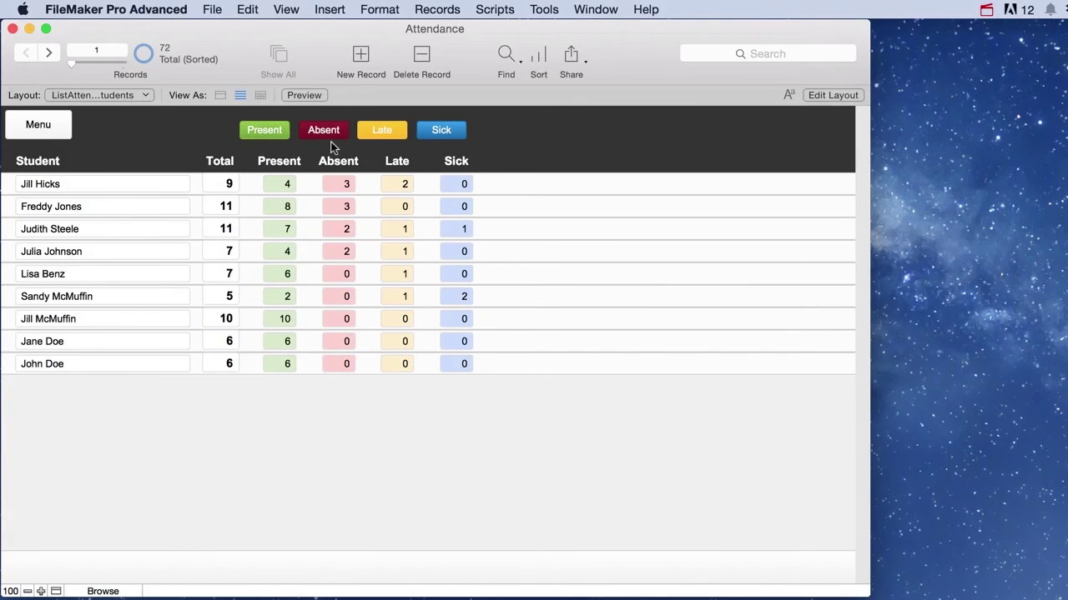
pyautogui.click(373, 132)
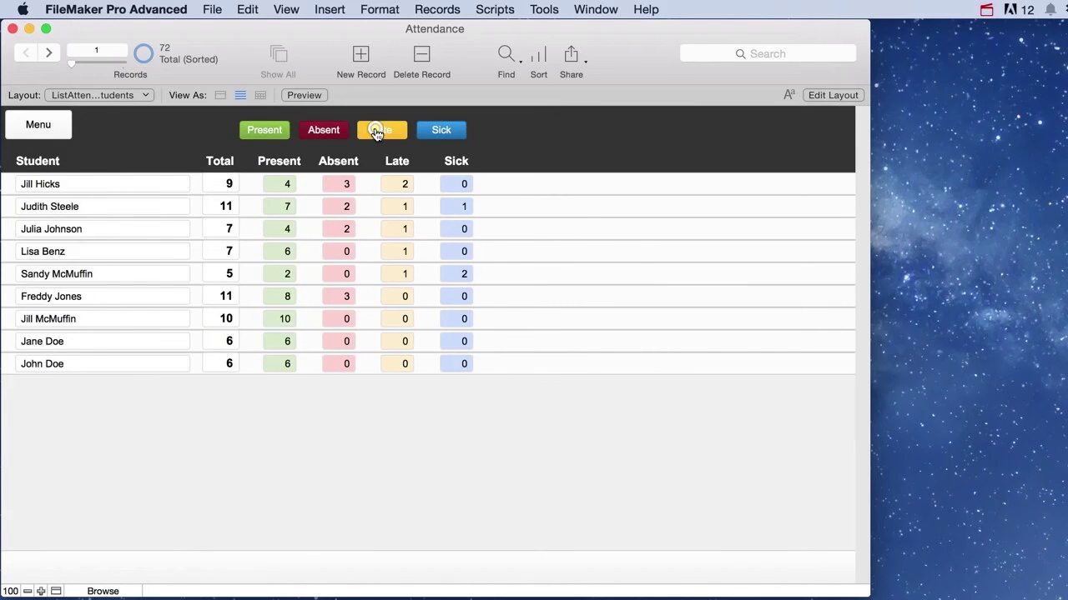
pyautogui.click(444, 129)
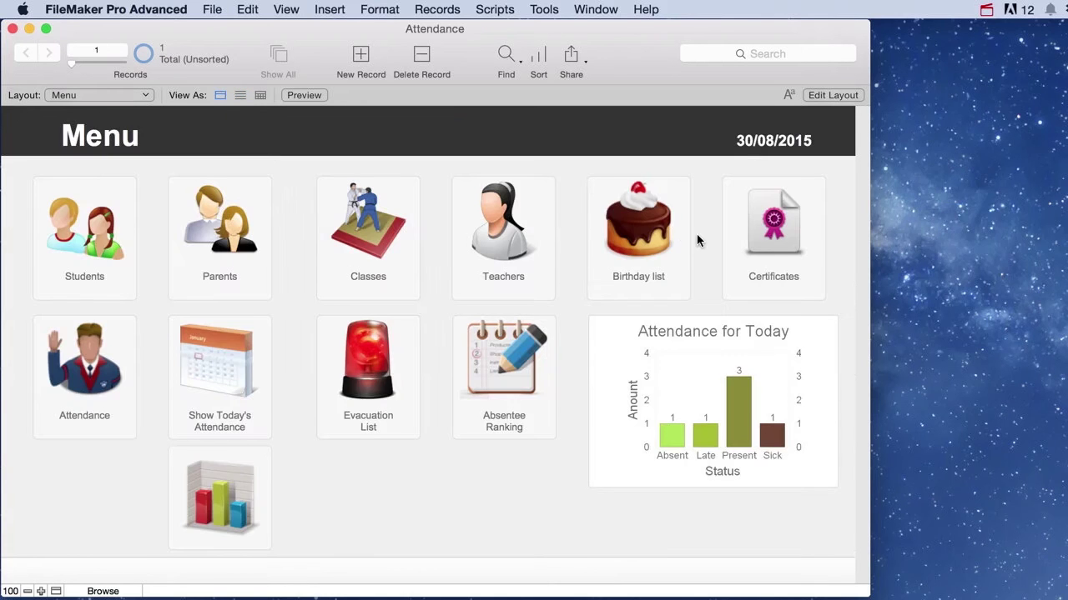
# View the birthday list, return to the menu, and open the certificates list
pyautogui.click(644, 231)
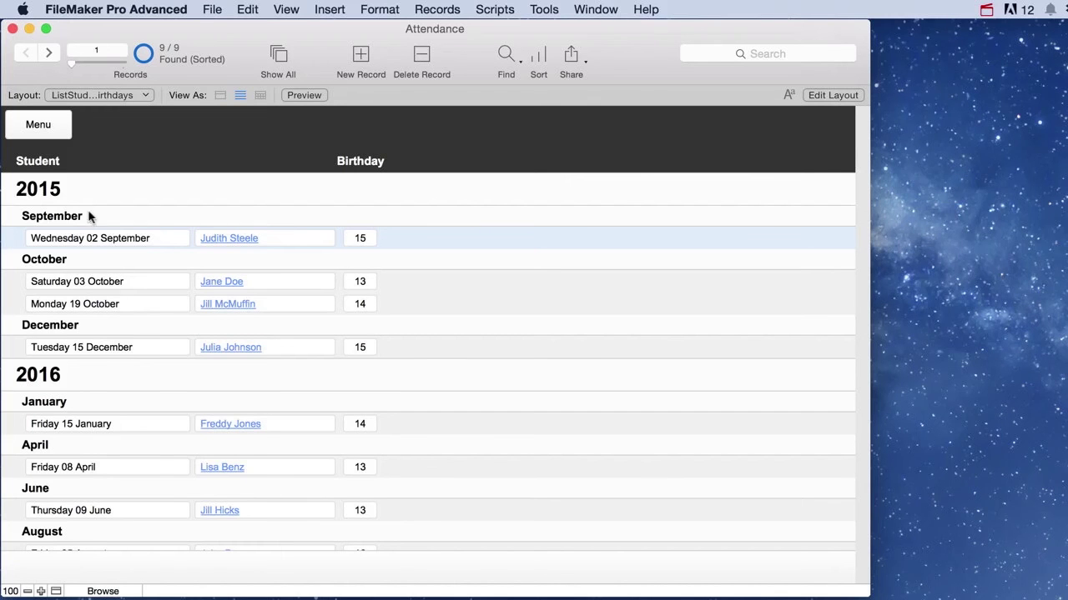
pyautogui.click(42, 131)
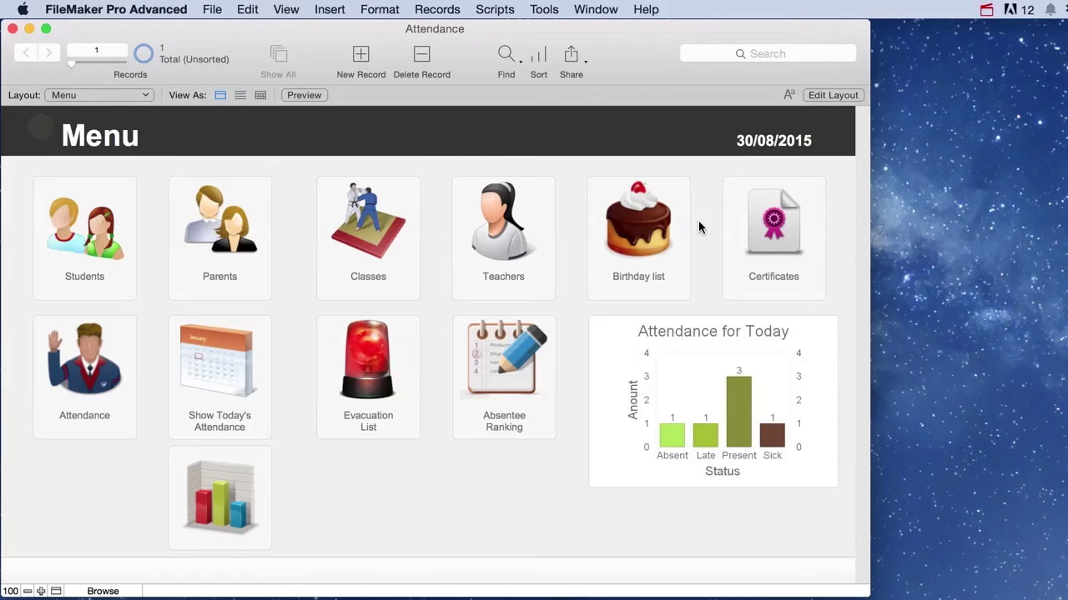
pyautogui.click(767, 242)
# Open the attendance graphs, step back to 28/08/2015 and forward again, then show all dates
pyautogui.click(234, 497)
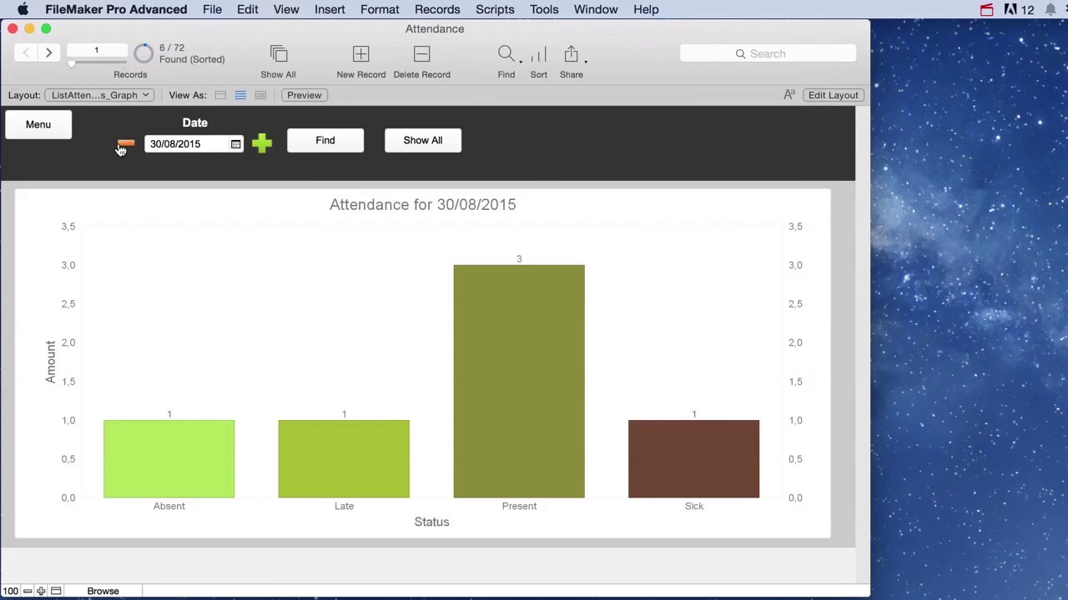
pyautogui.click(124, 145)
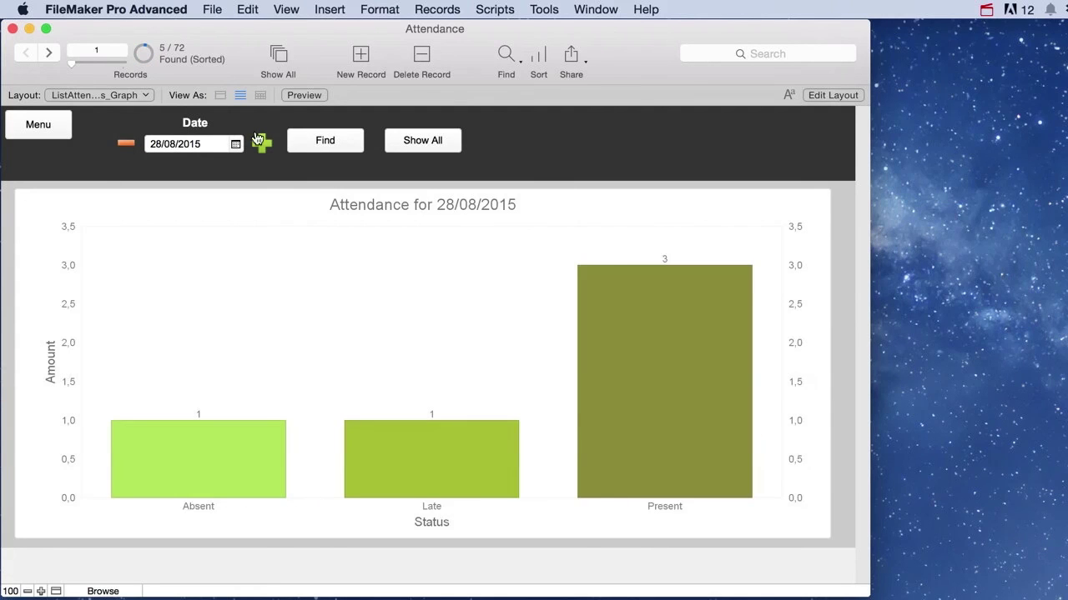
pyautogui.click(262, 145)
pyautogui.click(262, 145)
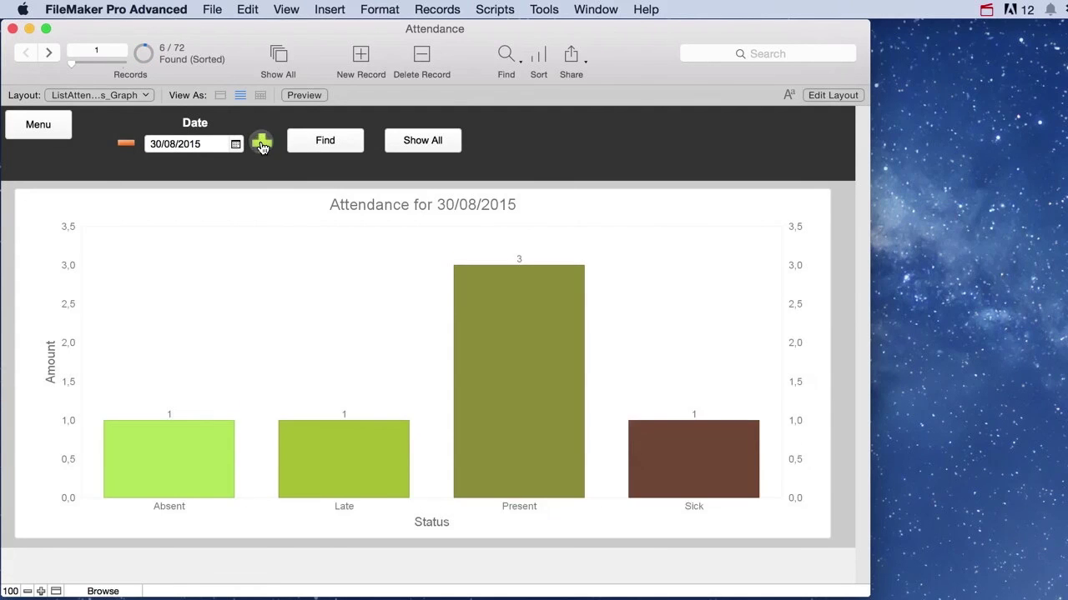
pyautogui.click(430, 144)
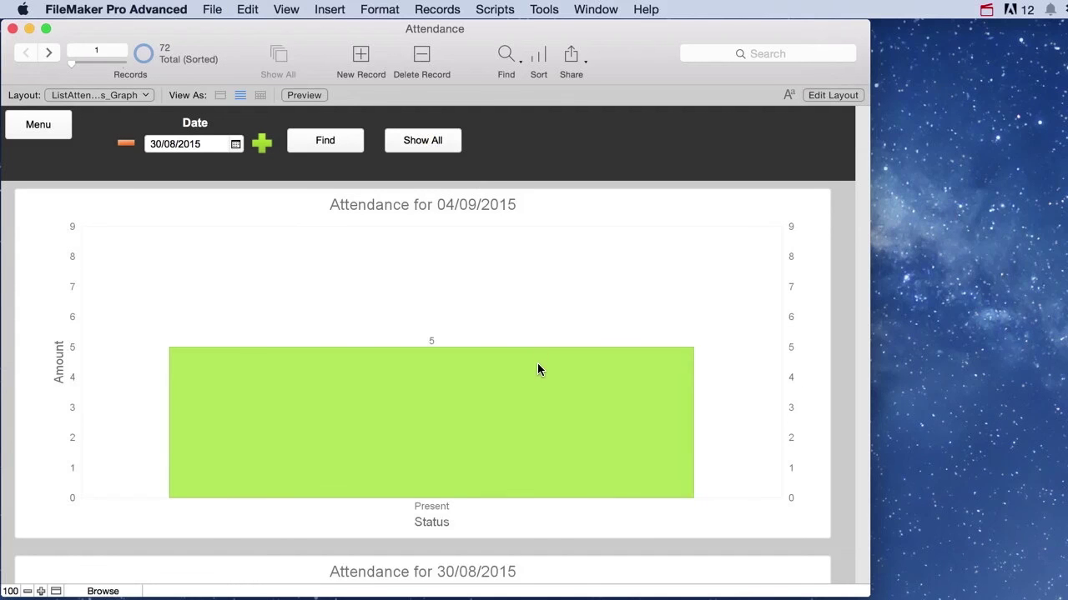
pyautogui.scroll(-5, 537, 363)
pyautogui.scroll(-5, 537, 363)
pyautogui.scroll(-5, 537, 367)
pyautogui.scroll(-5, 538, 367)
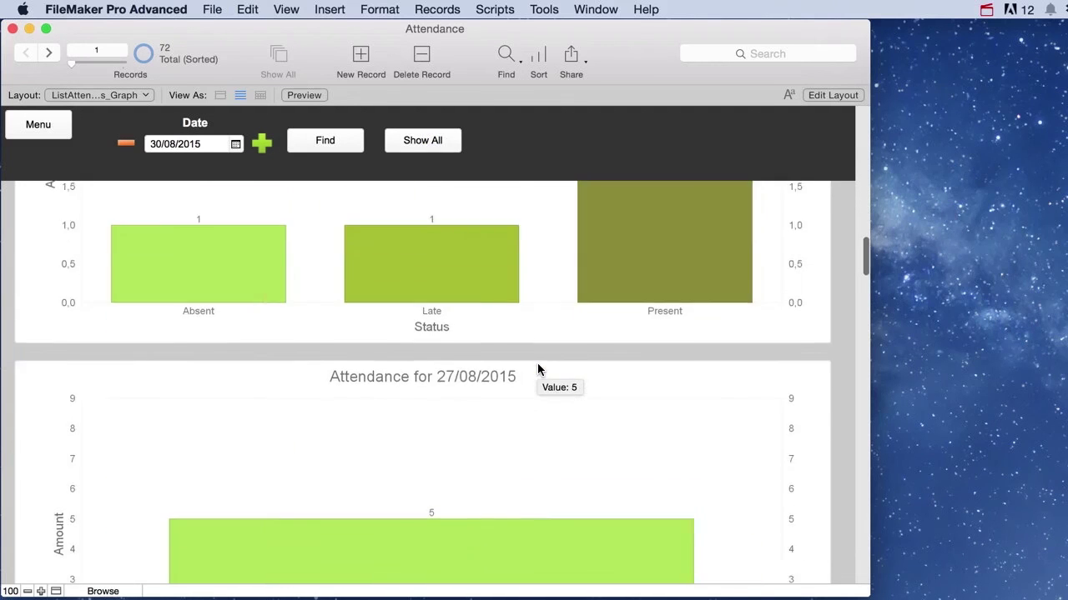
pyautogui.scroll(-2, 537, 367)
pyautogui.scroll(-3, 537, 367)
pyautogui.scroll(-3, 537, 369)
pyautogui.scroll(-5, 537, 369)
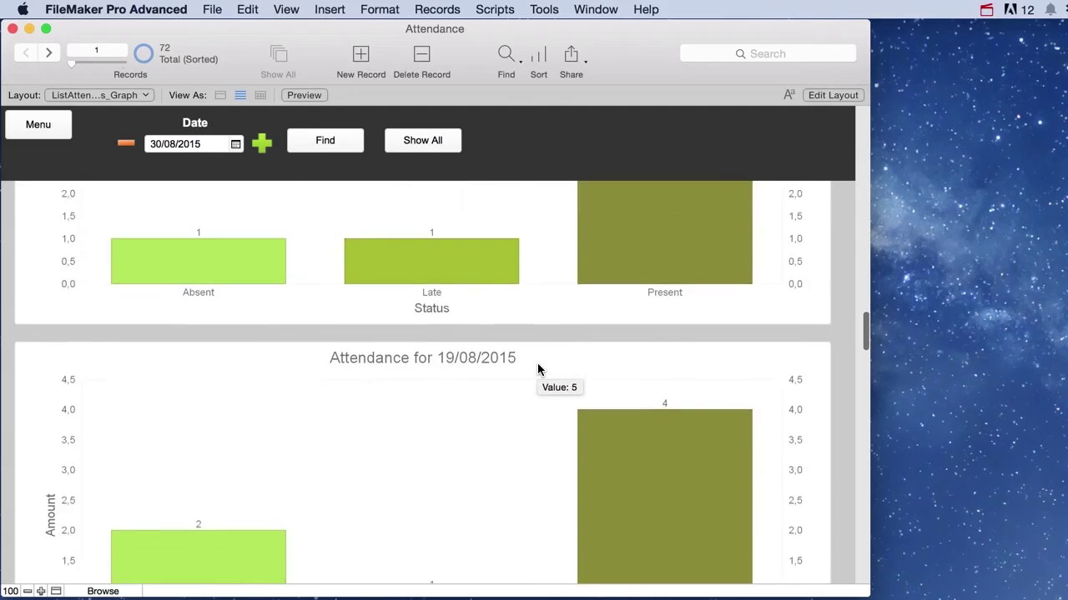
pyautogui.scroll(-5, 538, 370)
pyautogui.click(114, 276)
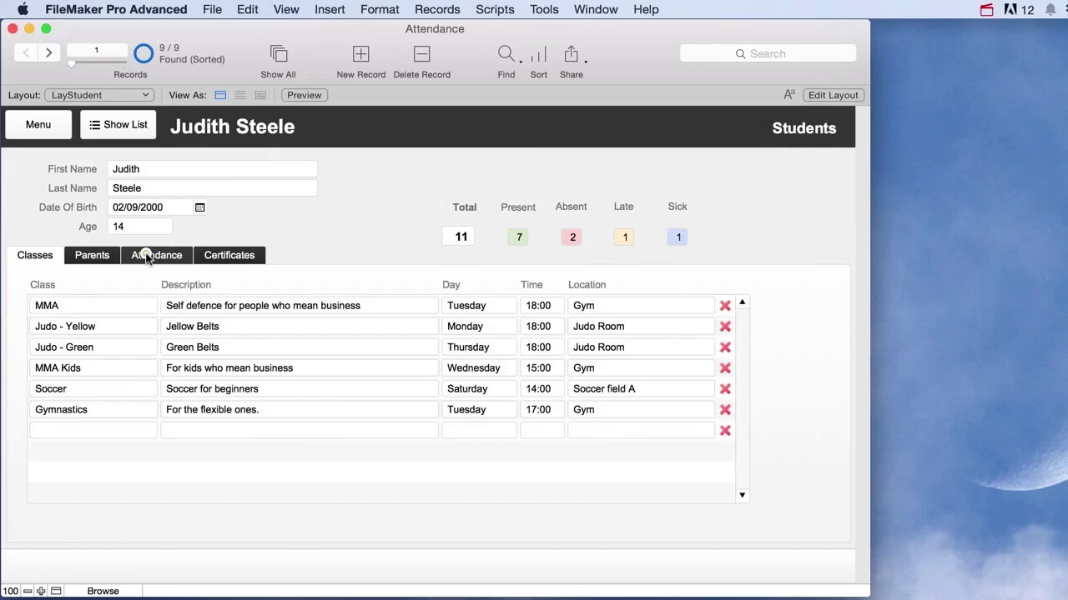
pyautogui.click(171, 258)
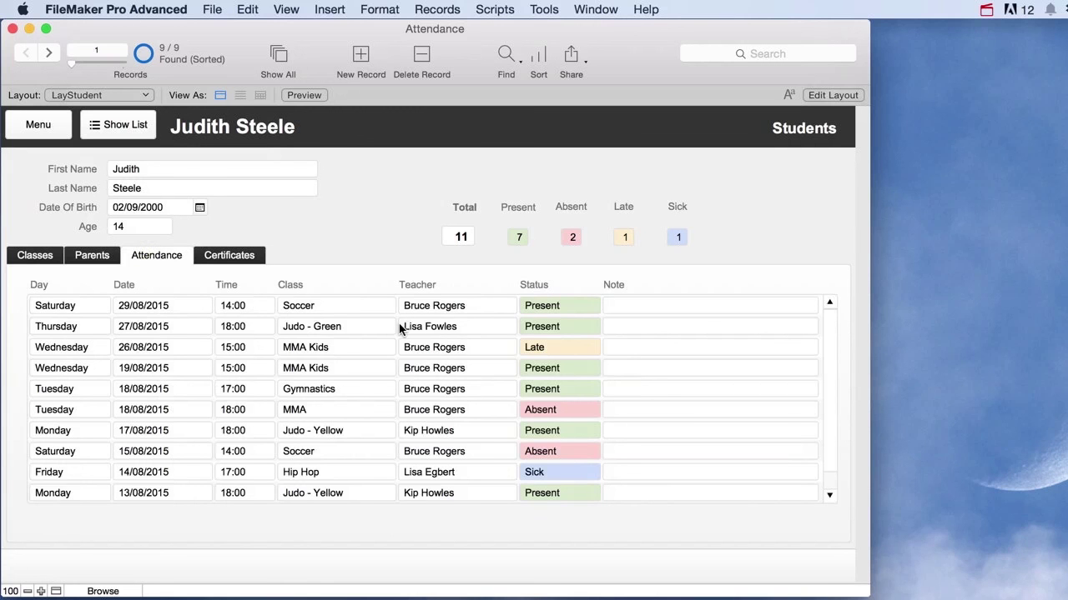
pyautogui.click(226, 258)
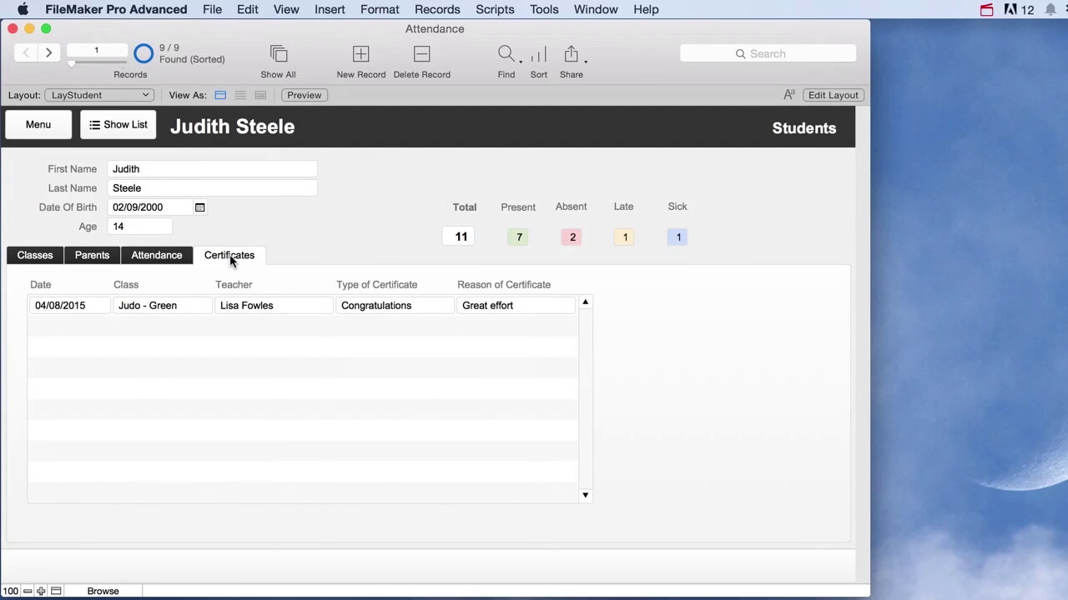
pyautogui.click(26, 255)
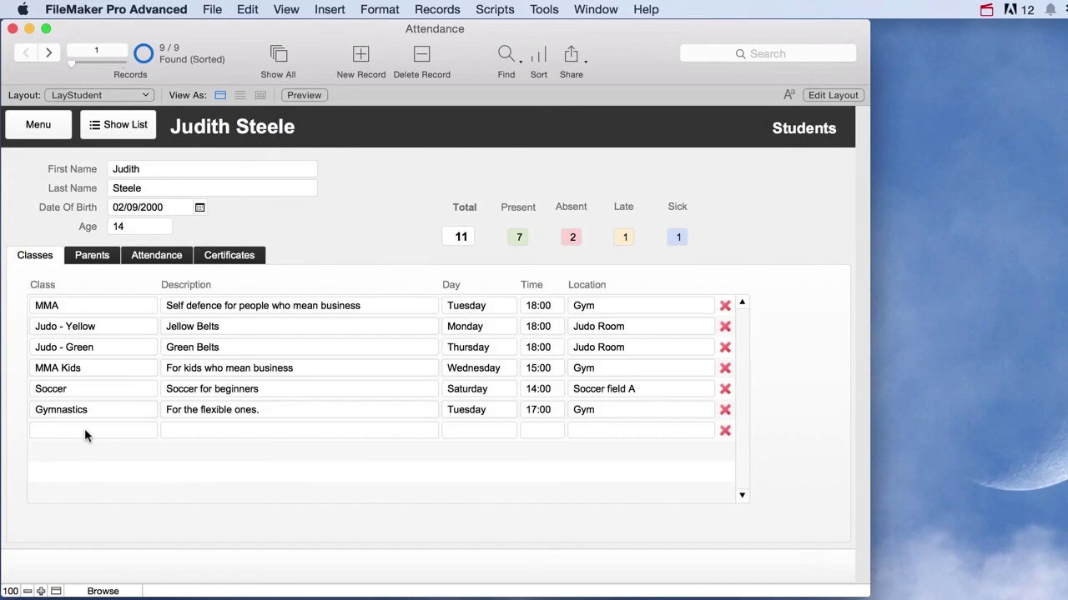
pyautogui.click(84, 429)
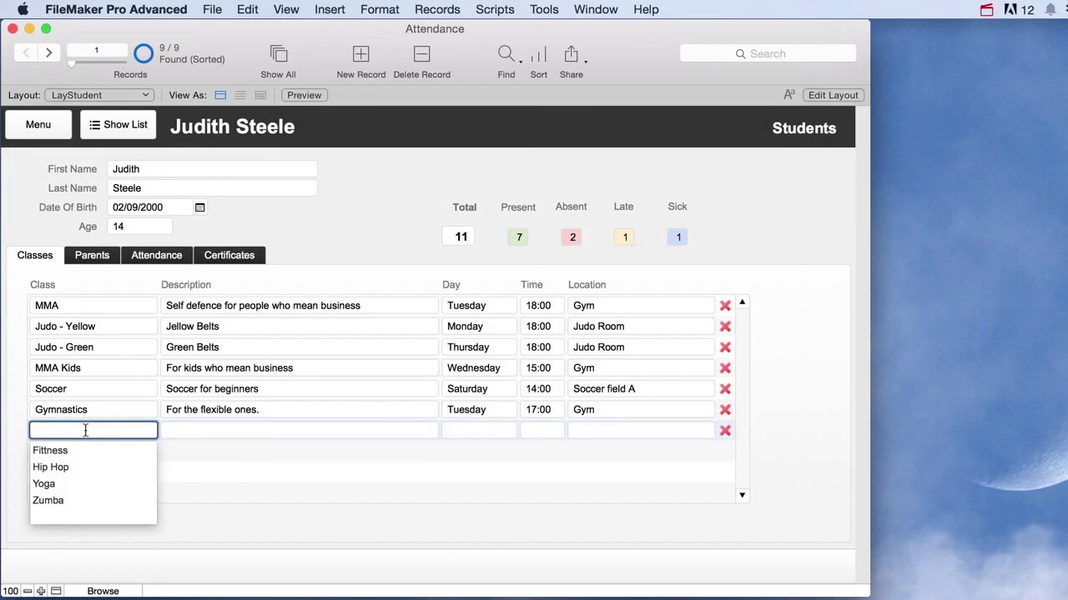